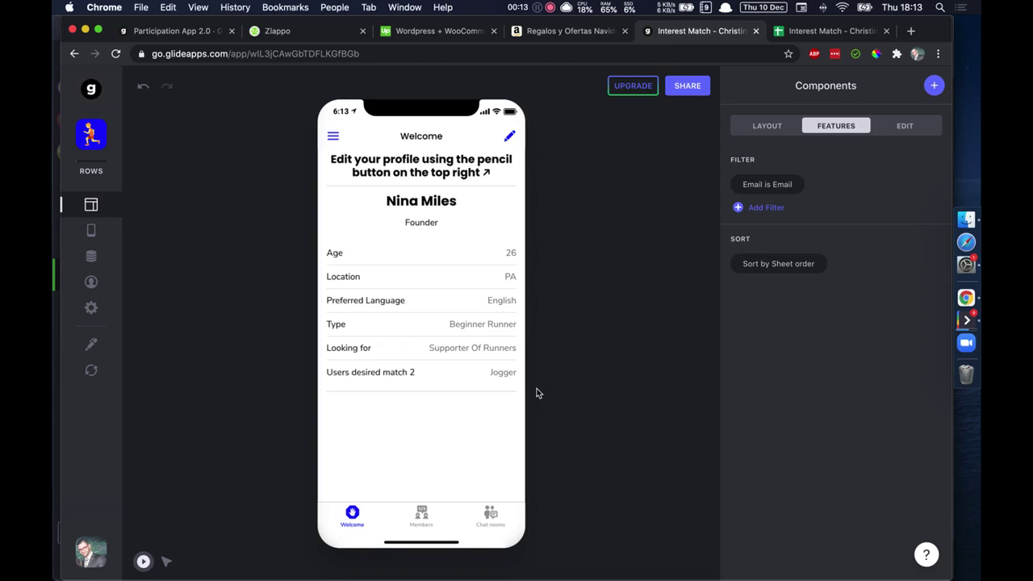
- Review the profile edit form's "You are looking for a..." options, keep Supporter Of Runners selected and save the form
click(502, 139)
scroll(494, 152, down, 1)
scroll(387, 208, down, 5)
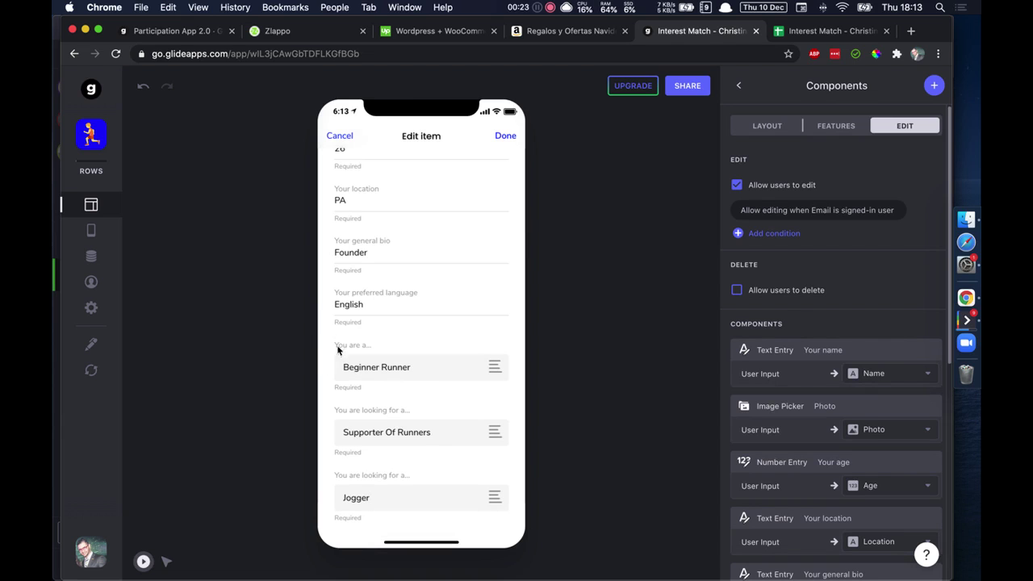
click(423, 436)
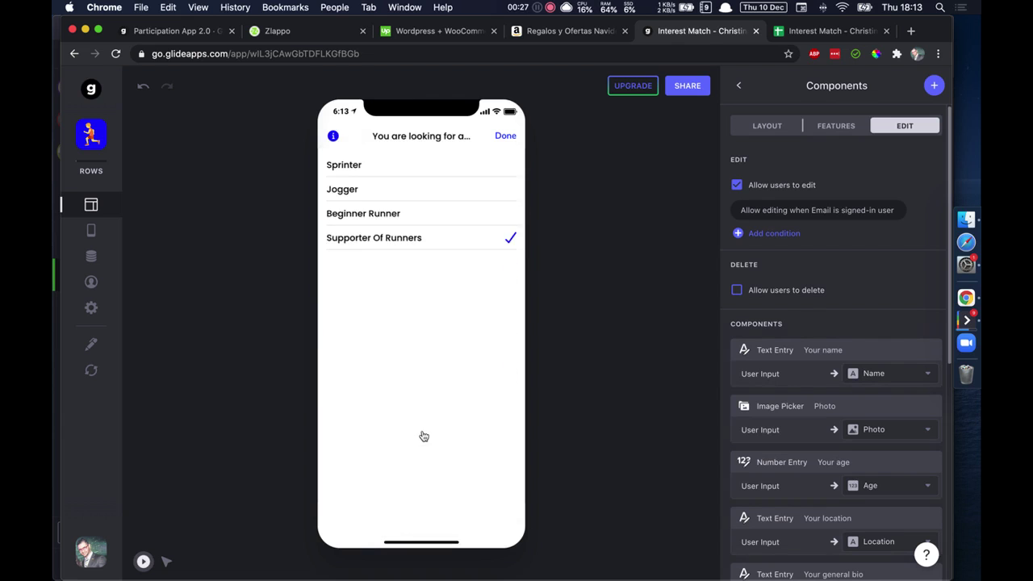
click(391, 244)
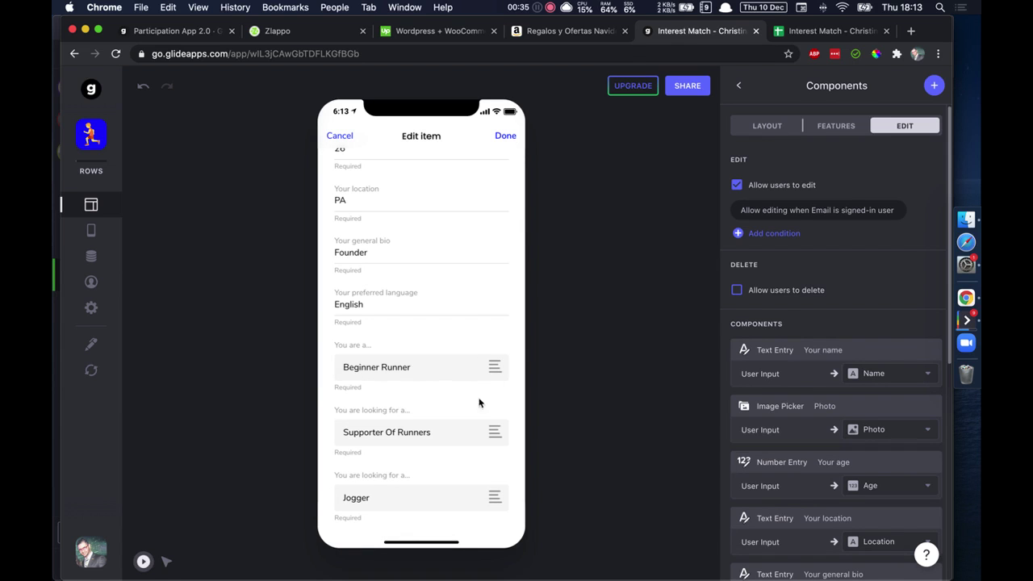
click(499, 139)
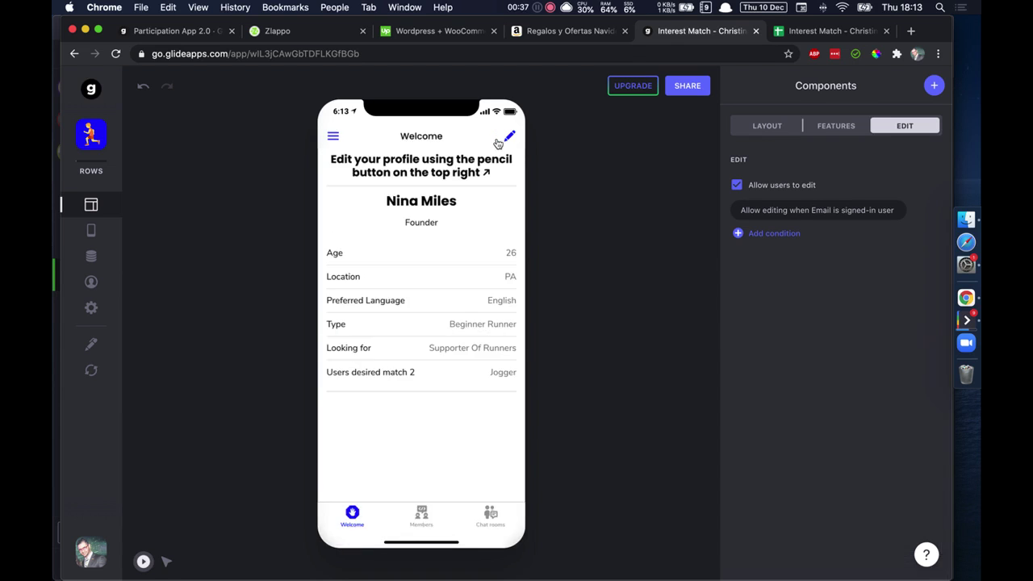
- Examine the user type, desired match, email and relation columns of the Profiles data table
click(92, 256)
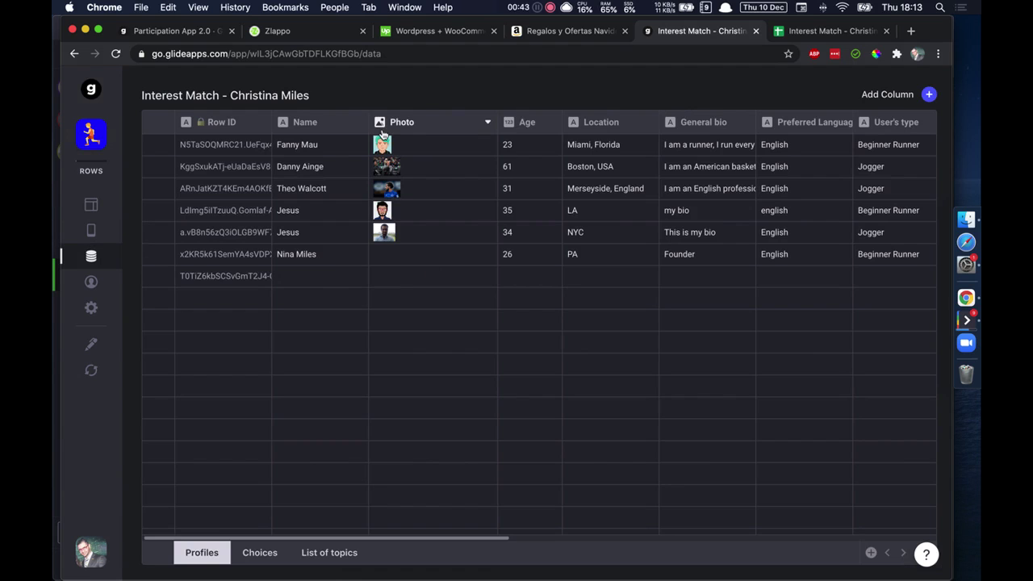
scroll(383, 134, right, 5)
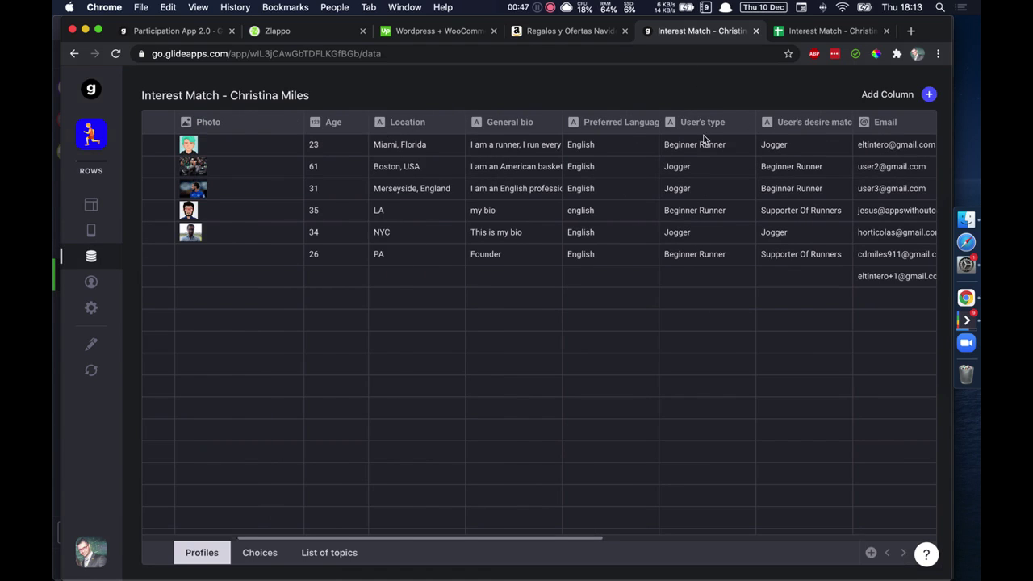
scroll(704, 139, right, 3)
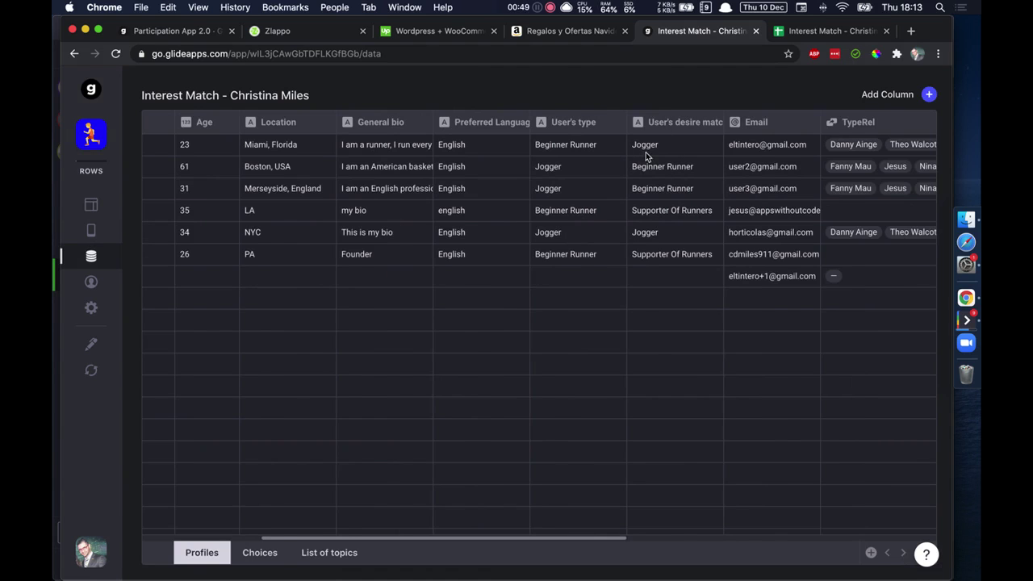
scroll(646, 155, right, 4)
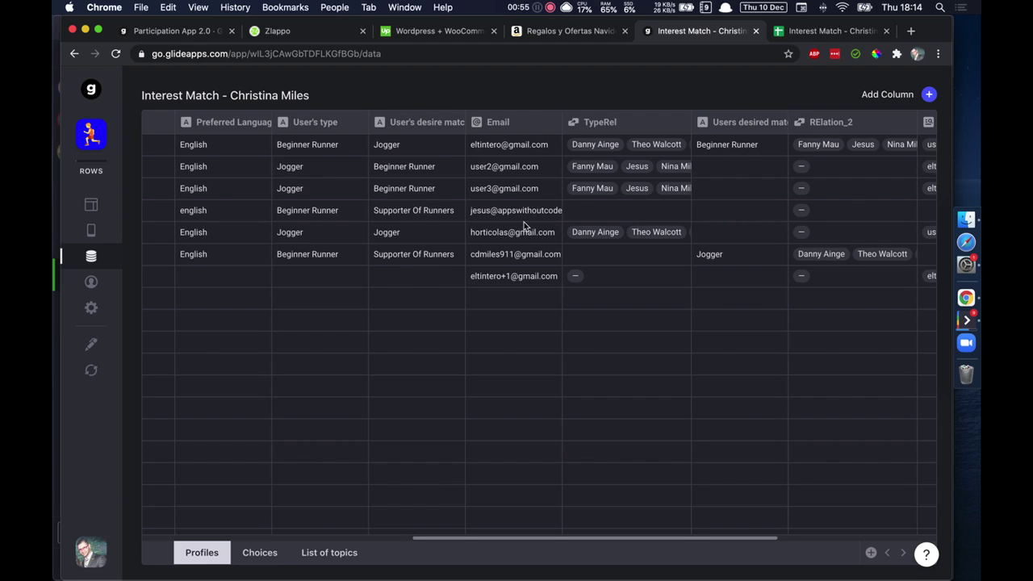
- Check which user the app is previewed as, mark that user's Profiles row and examine its type and both desired match columns
click(88, 284)
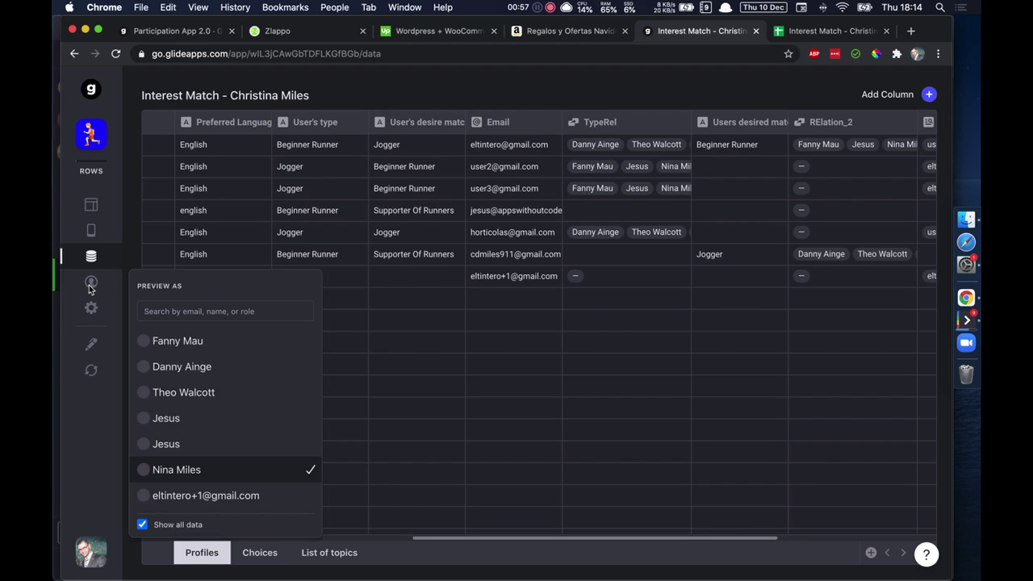
click(243, 234)
scroll(245, 234, left, 7)
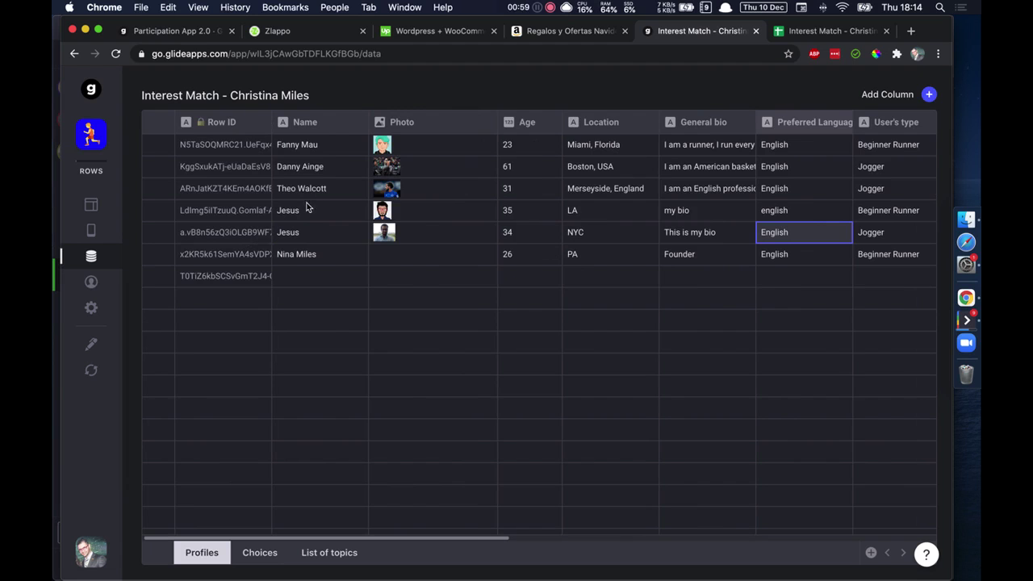
click(159, 253)
scroll(421, 228, right, 2)
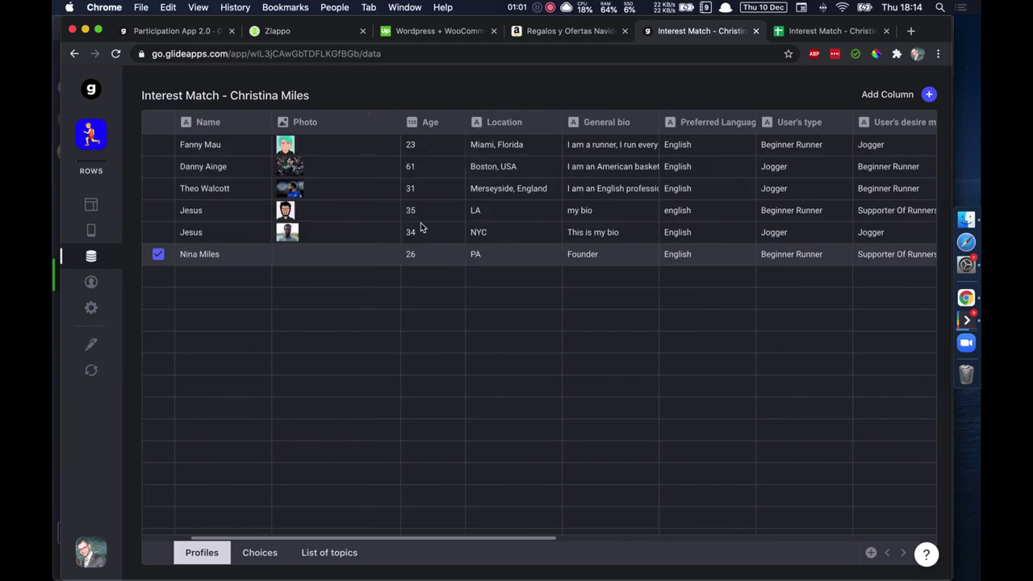
scroll(420, 228, right, 3)
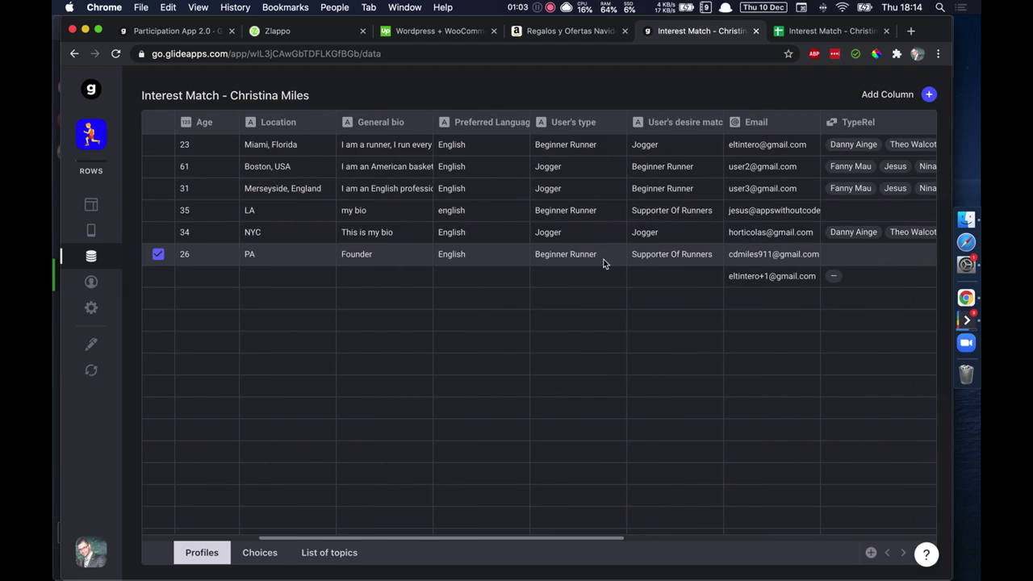
scroll(603, 261, right, 5)
scroll(393, 257, left, 5)
scroll(670, 253, right, 4)
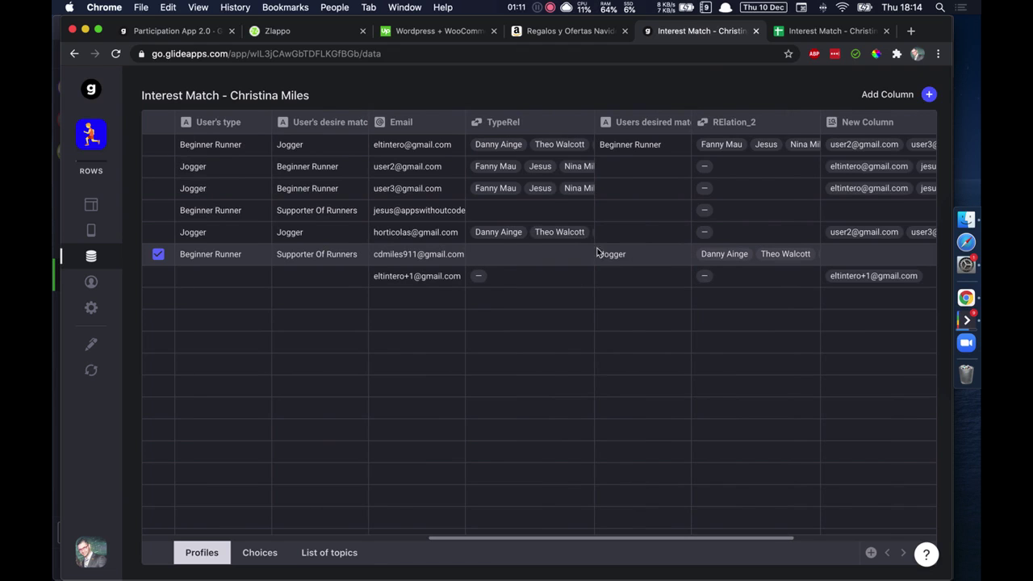
- Return to the app layout, review the Members tab's feature settings and compare them with the profile on the Welcome tab
click(91, 205)
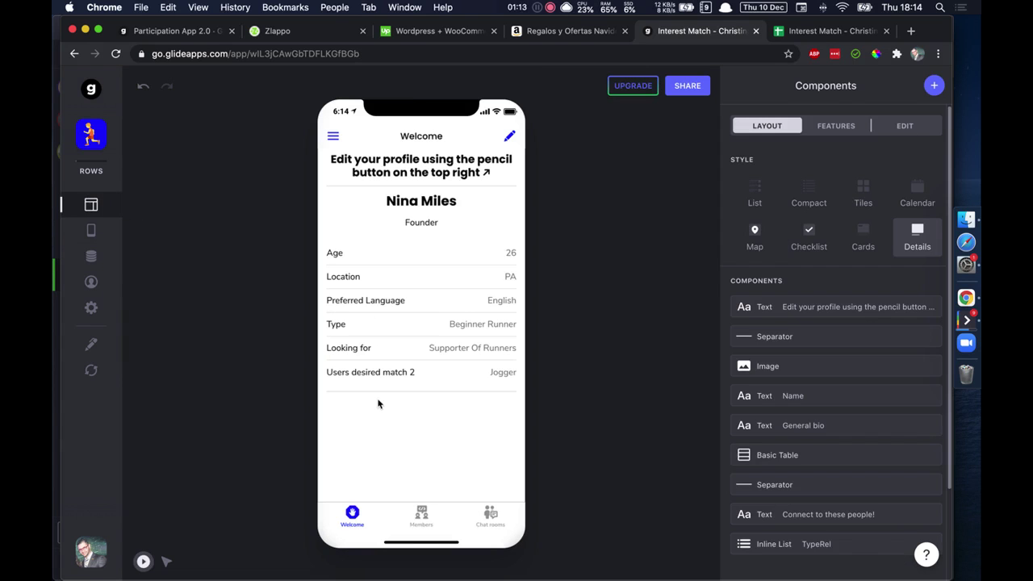
click(421, 517)
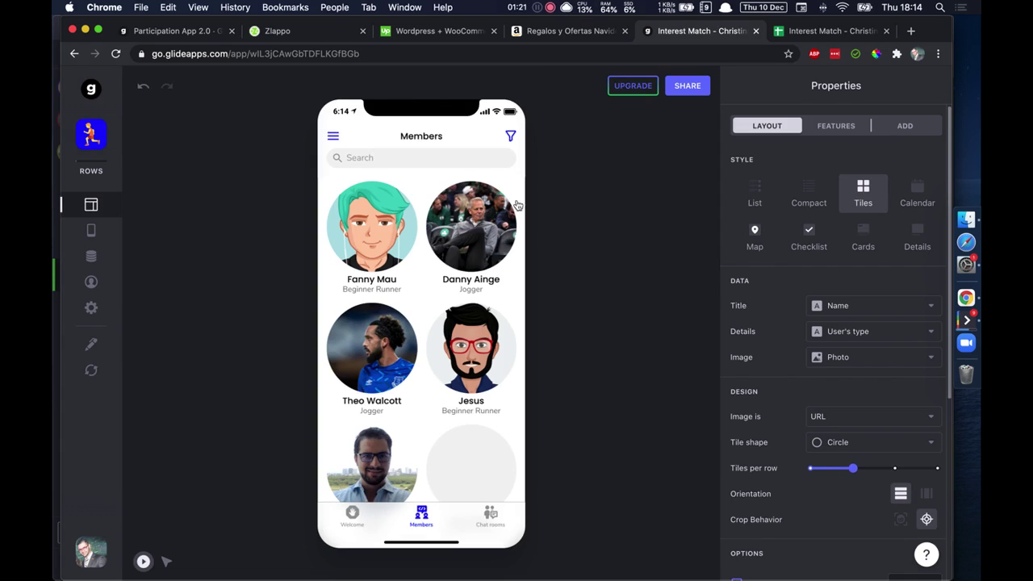
click(840, 125)
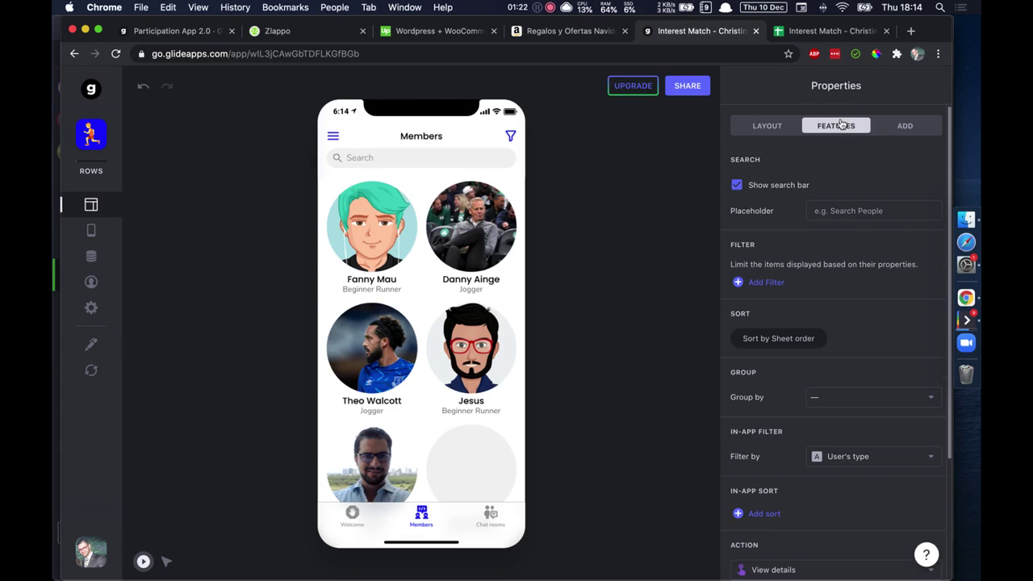
click(752, 347)
click(633, 305)
click(356, 514)
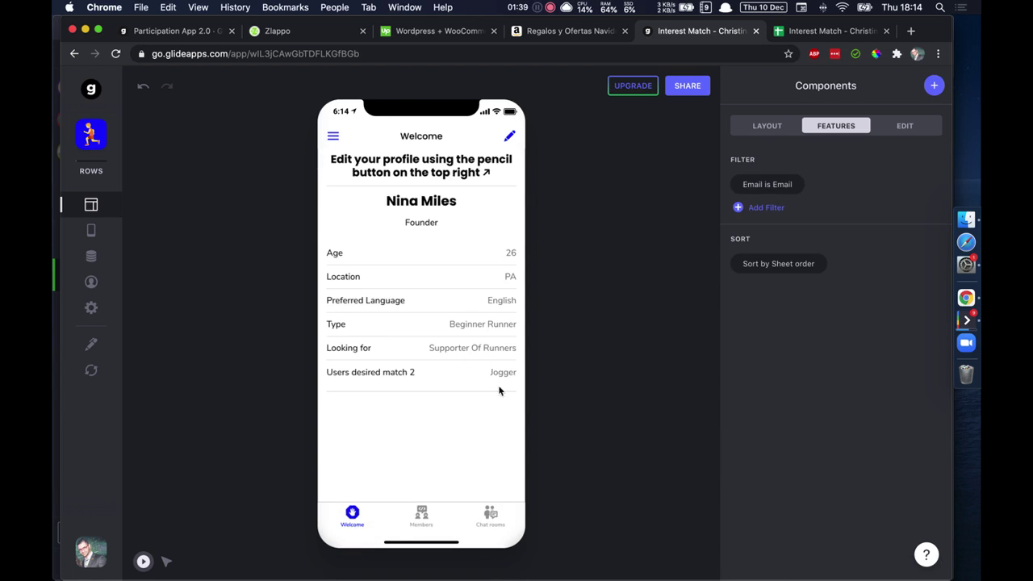
- Add a filter to the Members tab on the User's type column with the condition "is"
click(424, 513)
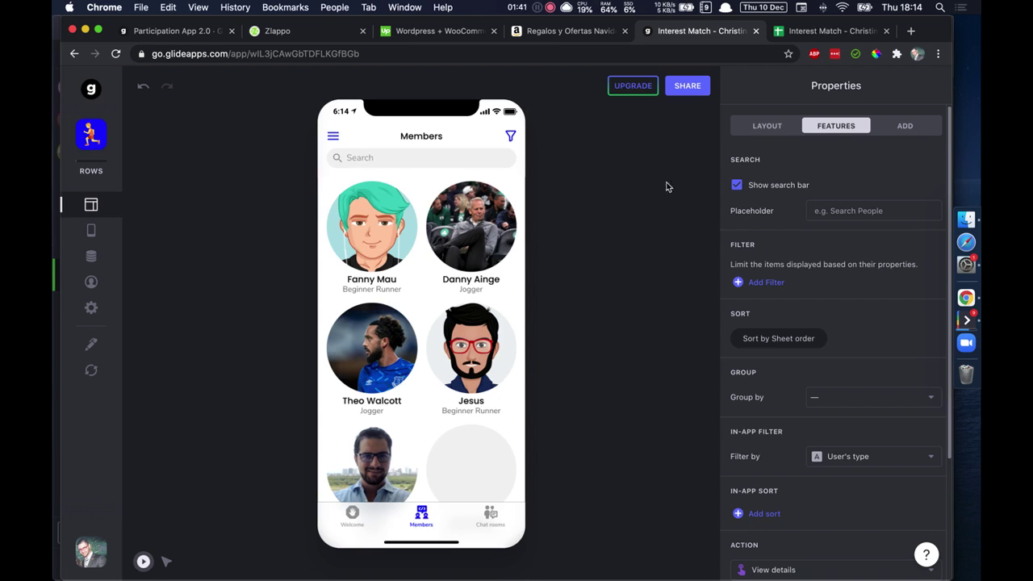
click(771, 128)
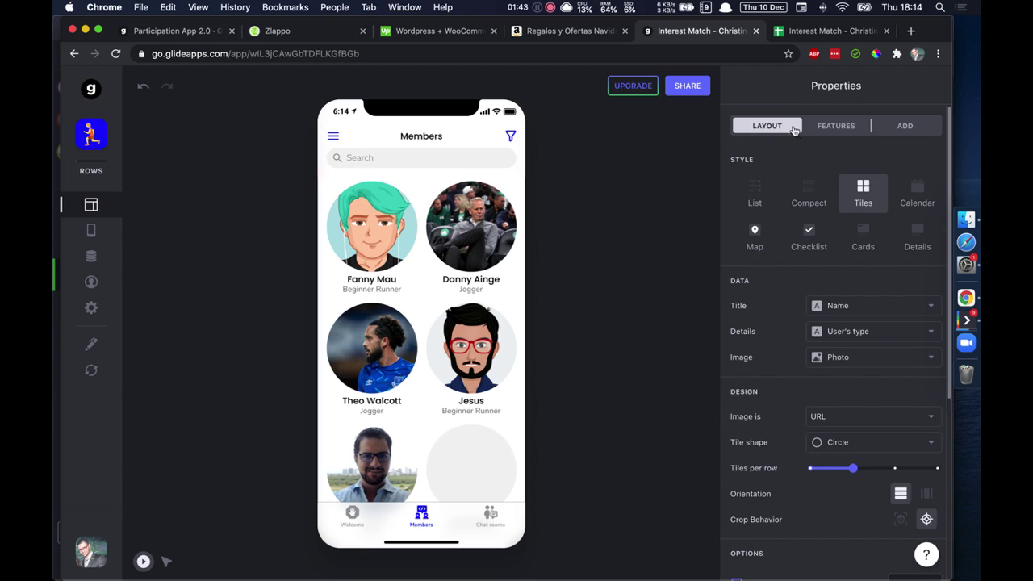
click(839, 126)
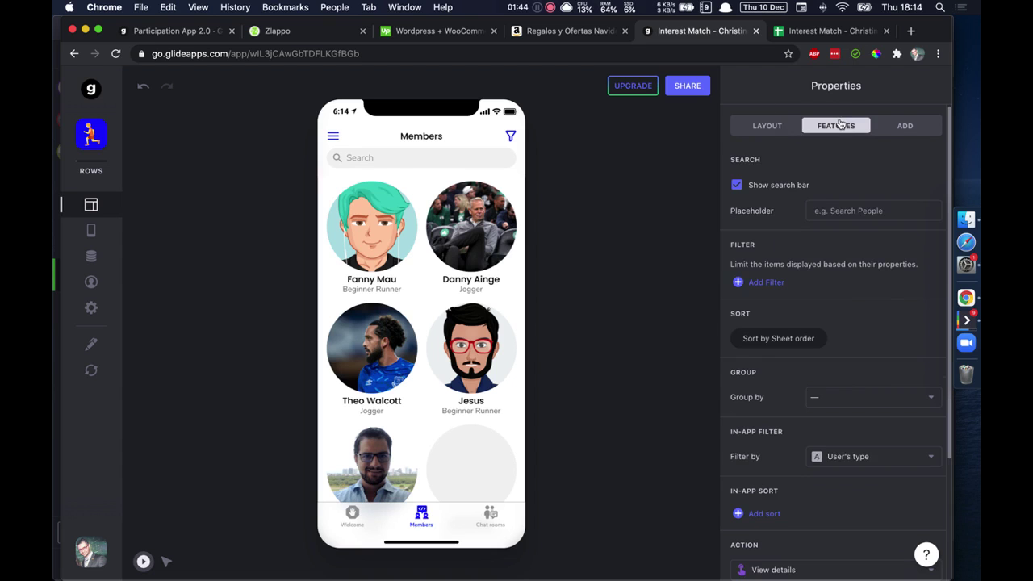
click(765, 284)
click(765, 284)
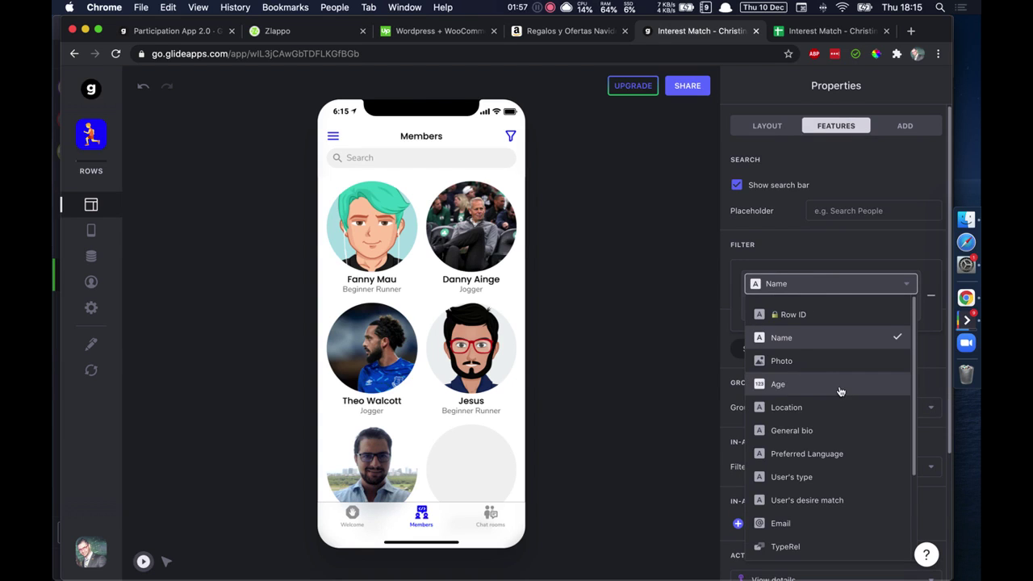
scroll(840, 391, down, 1)
scroll(816, 323, up, 1)
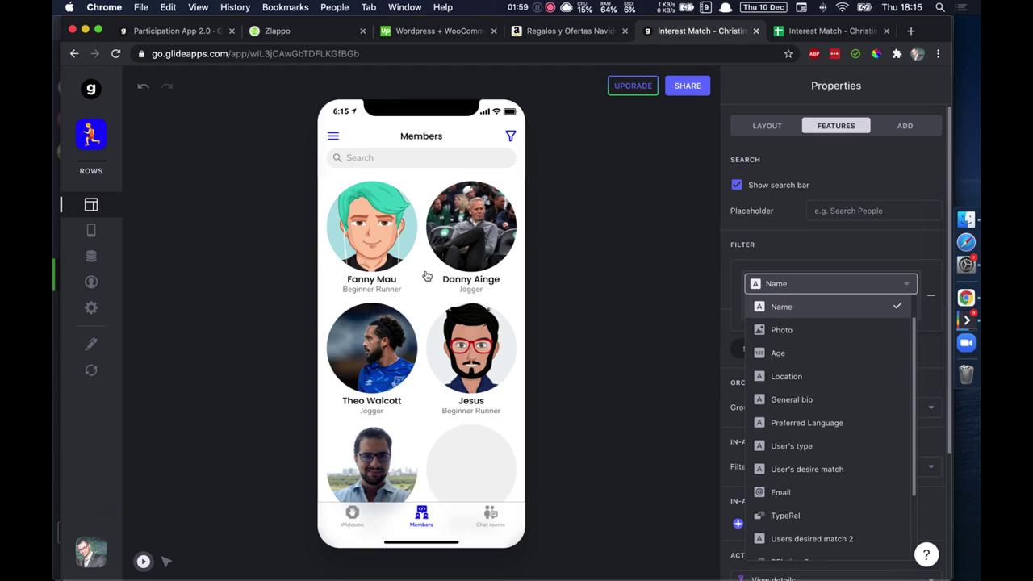
click(834, 456)
click(807, 307)
click(790, 342)
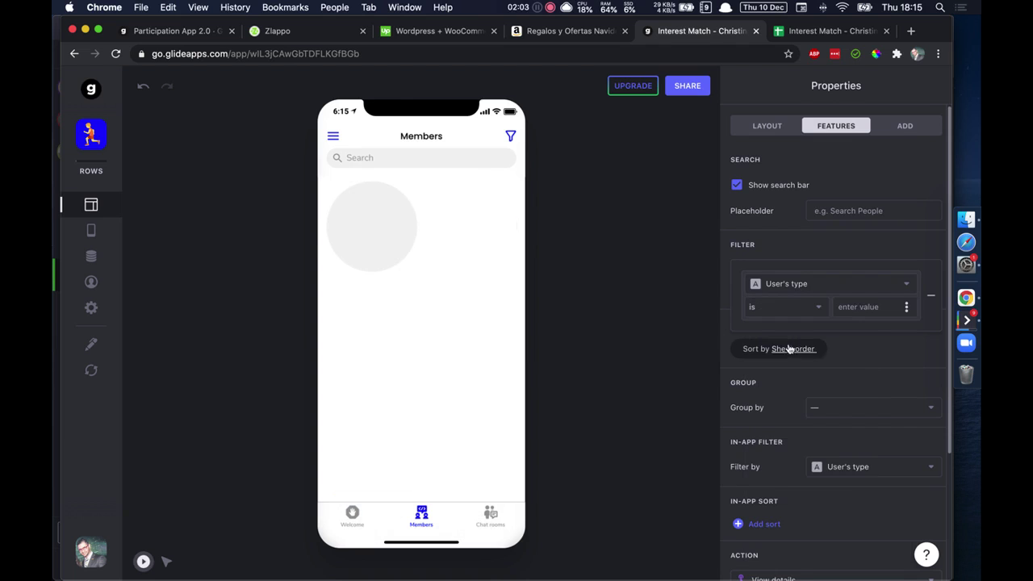
- Compare the Members filter's User's type with the signed-in user's "User's desire match" value and close the filter editor
click(906, 308)
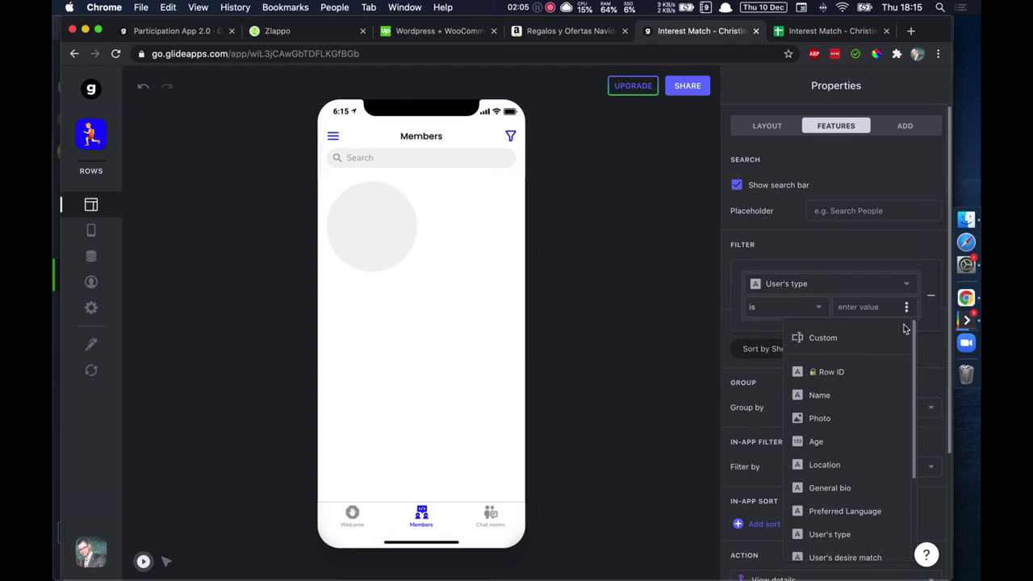
scroll(849, 484, down, 3)
mouse_move(847, 552)
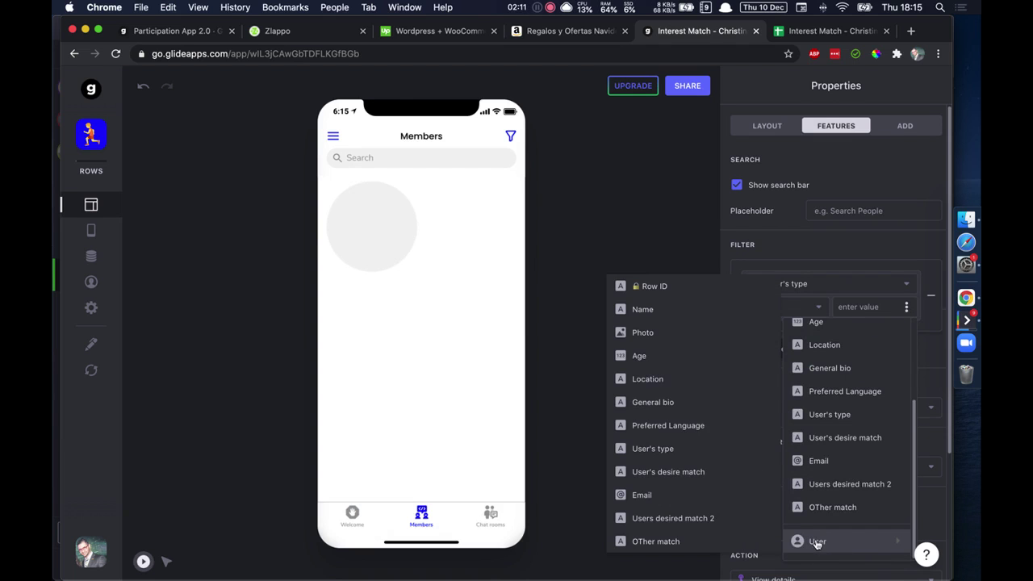
click(721, 471)
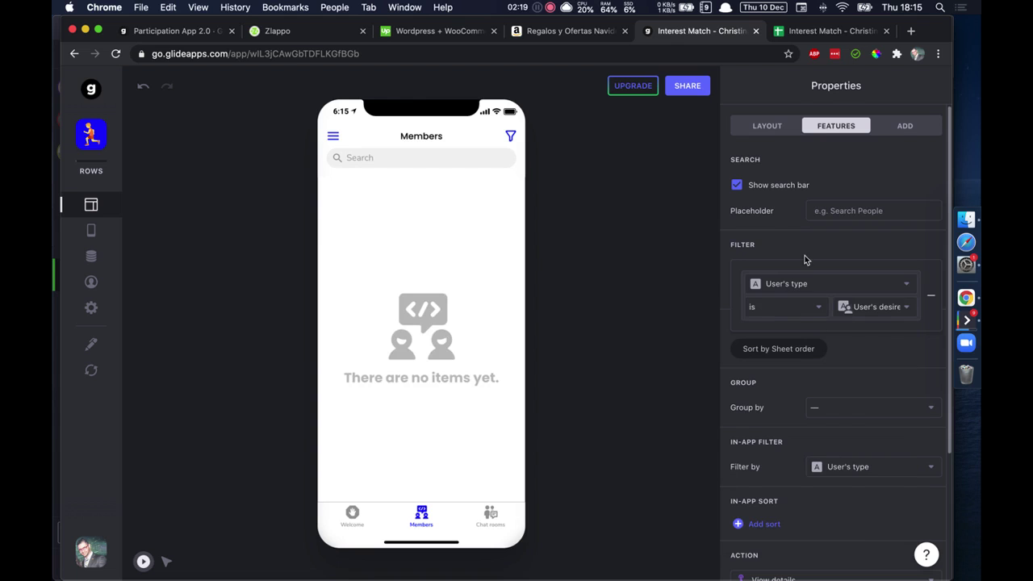
click(671, 311)
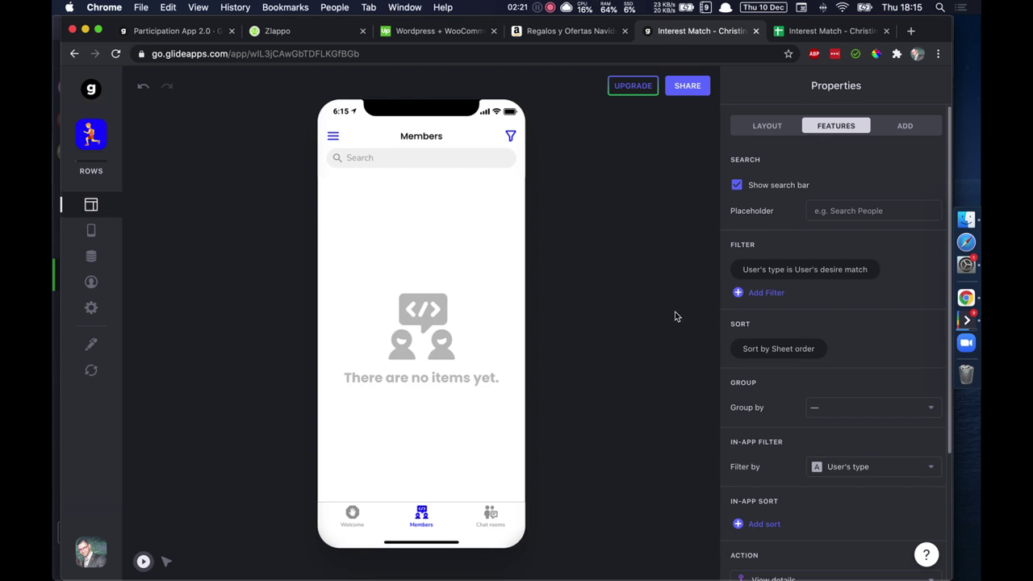
- Add a second Members filter condition joined with OR, using the User's type column and the operator "is"
click(762, 292)
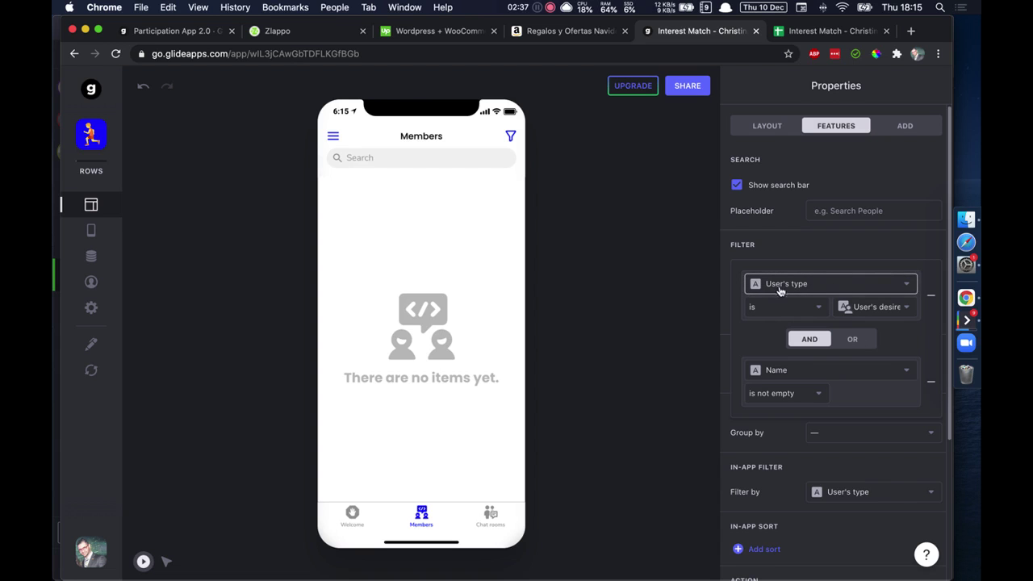
click(852, 339)
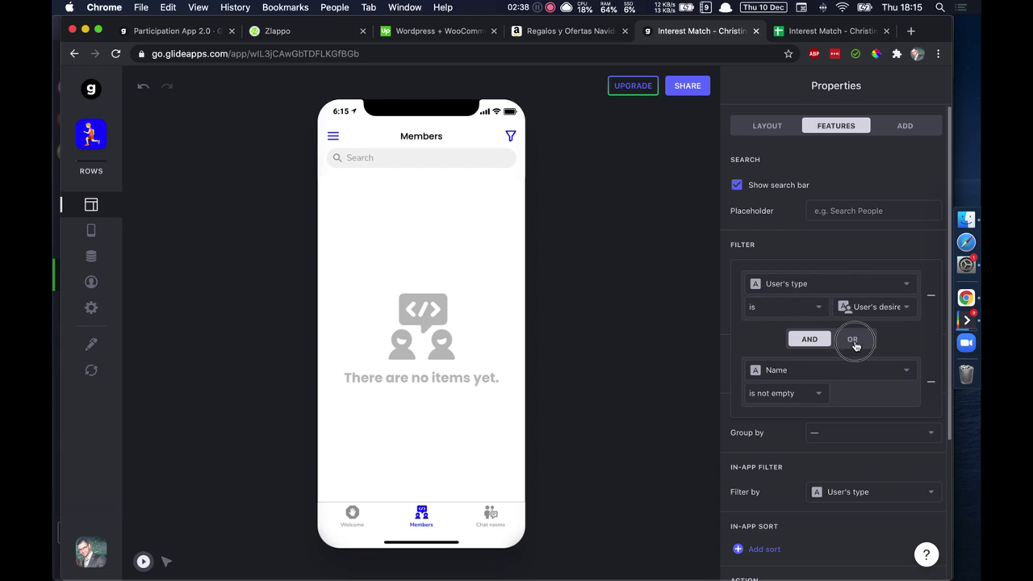
click(796, 369)
scroll(791, 272, down, 1)
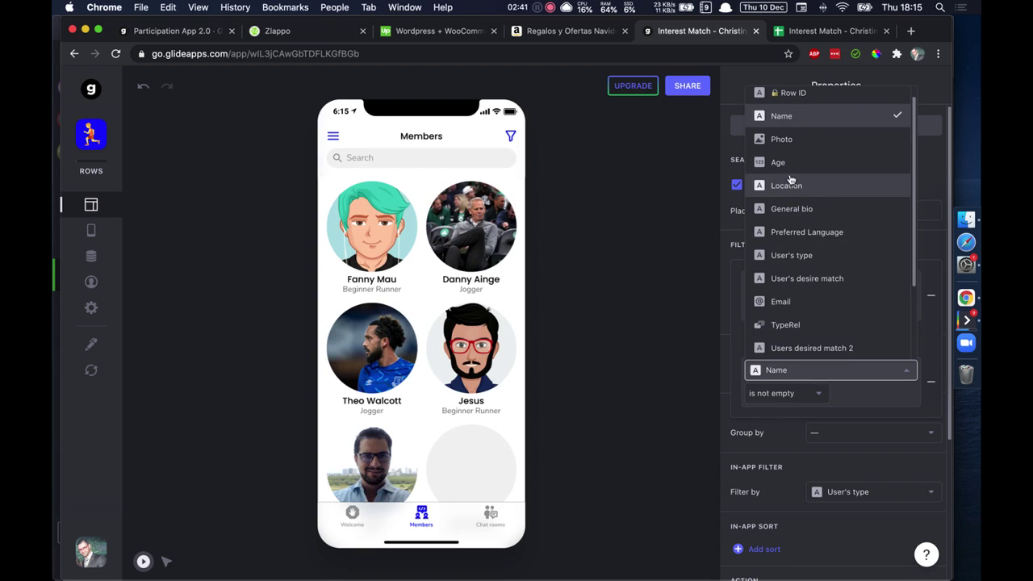
click(804, 255)
click(787, 394)
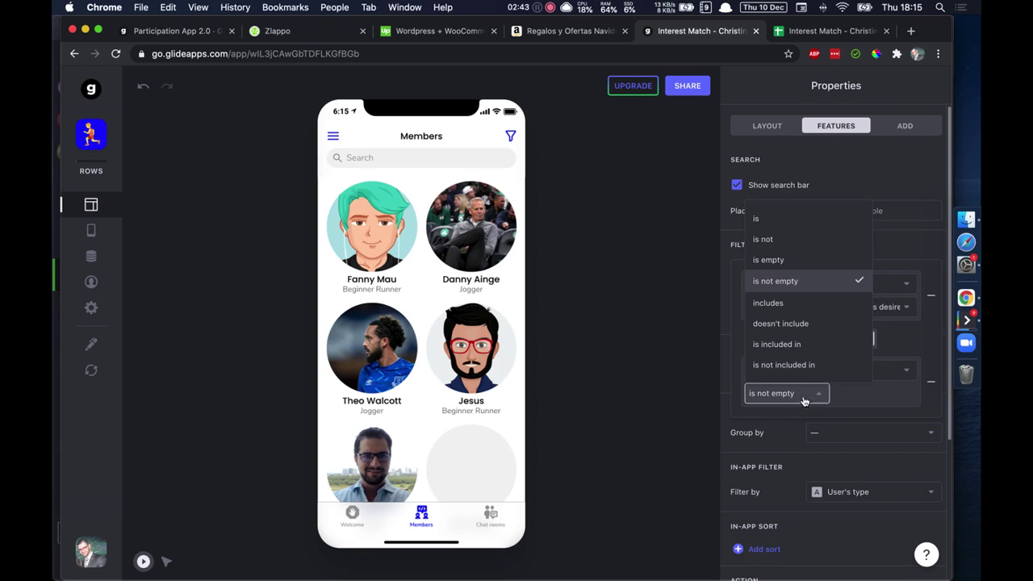
scroll(777, 234, up, 1)
click(773, 220)
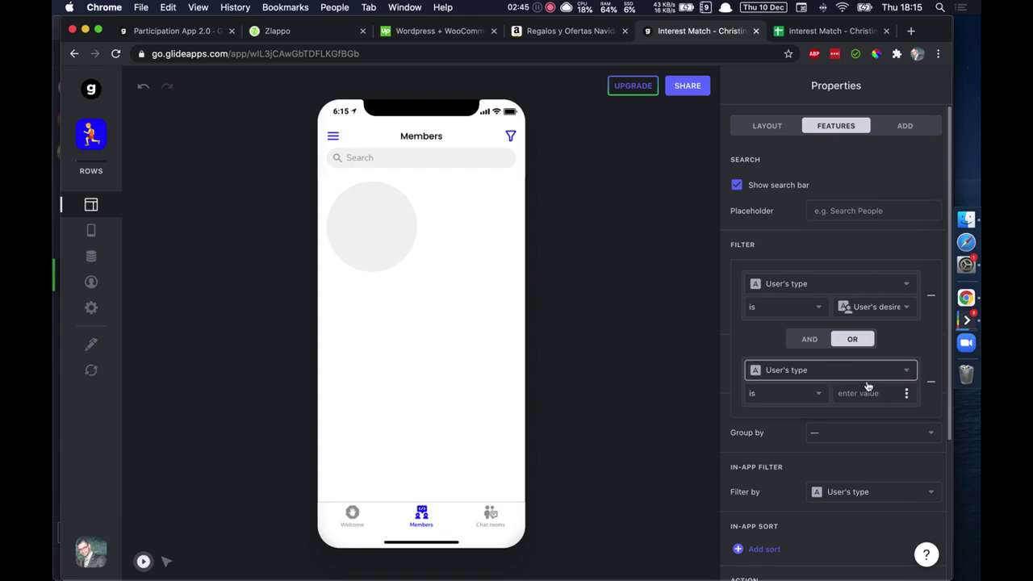
- Set the second filter condition's comparison value to the signed-in user's "Users desired match 2"
click(906, 393)
scroll(870, 333, down, 1)
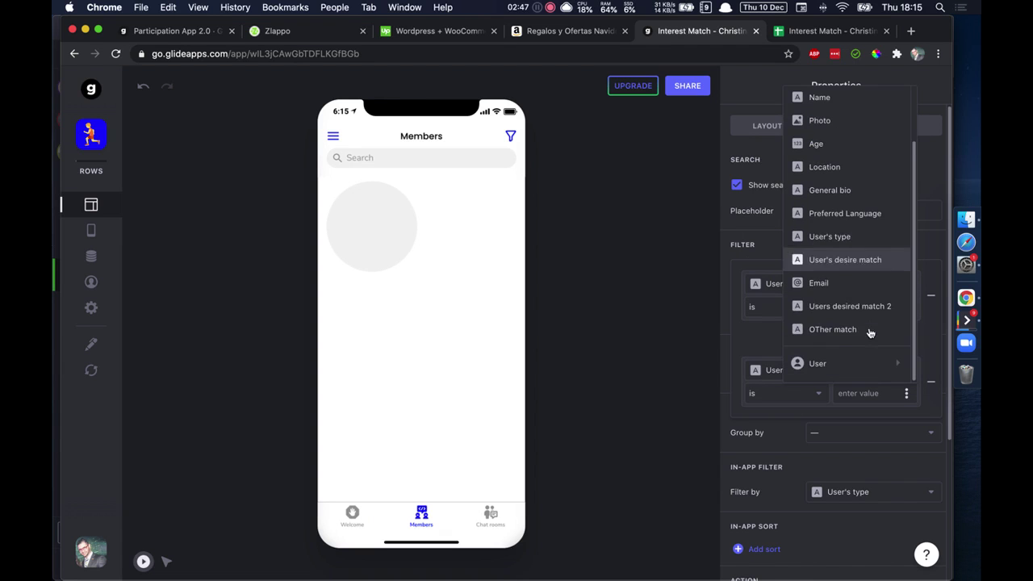
mouse_move(877, 365)
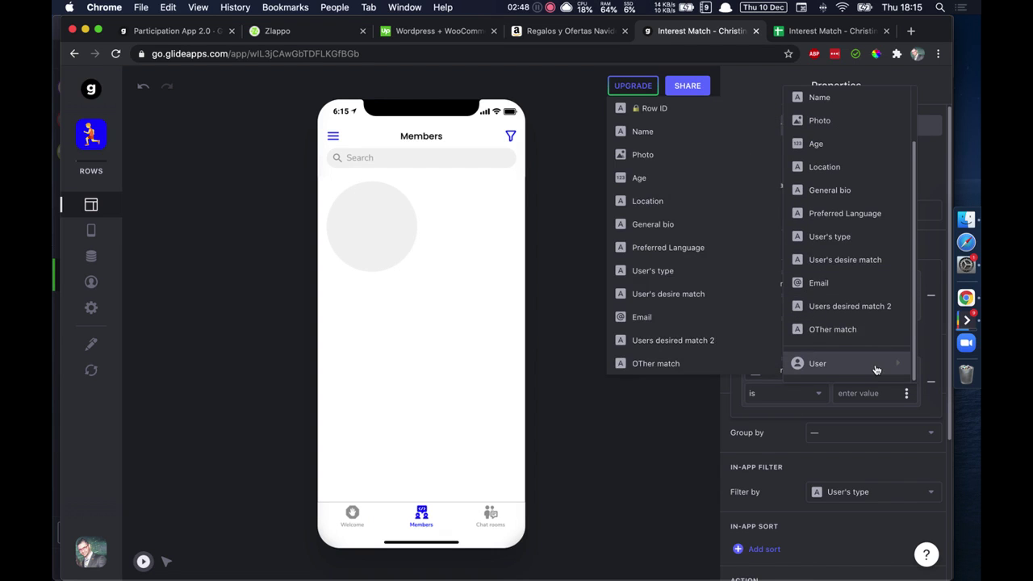
click(724, 343)
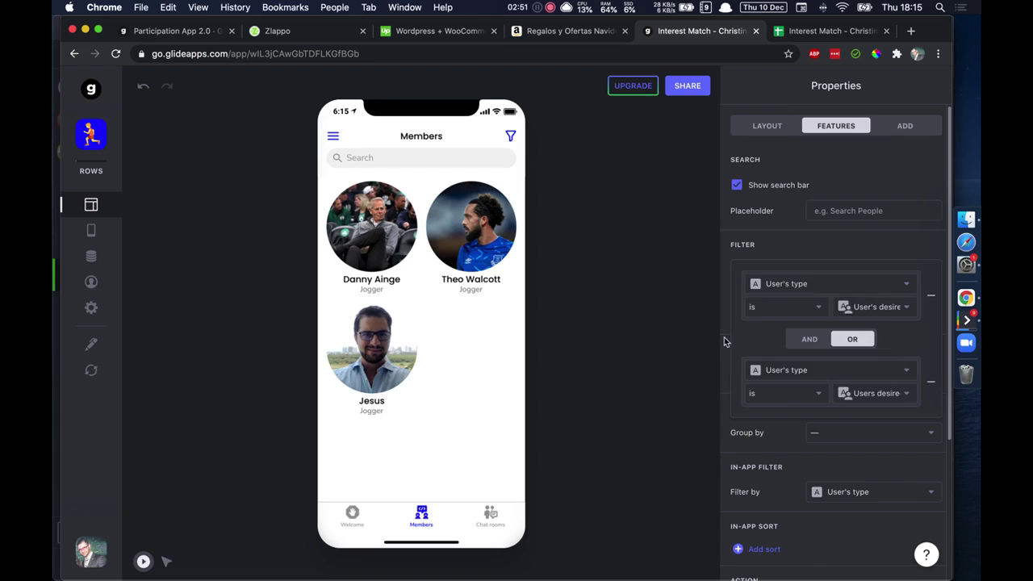
- Close the filter editor and compare the desired matches on the signed-in user's Welcome profile with the Members list
click(643, 360)
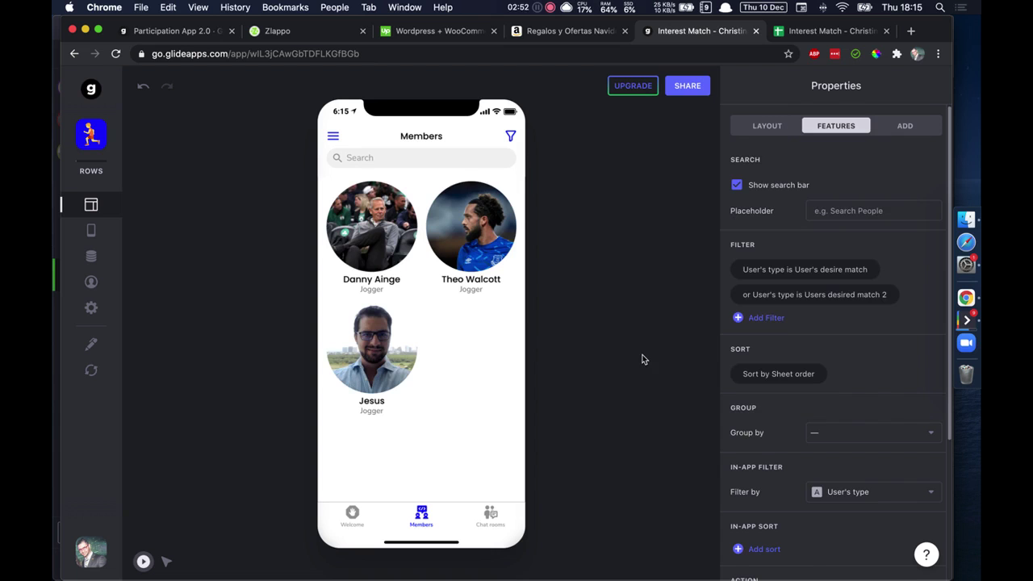
click(352, 521)
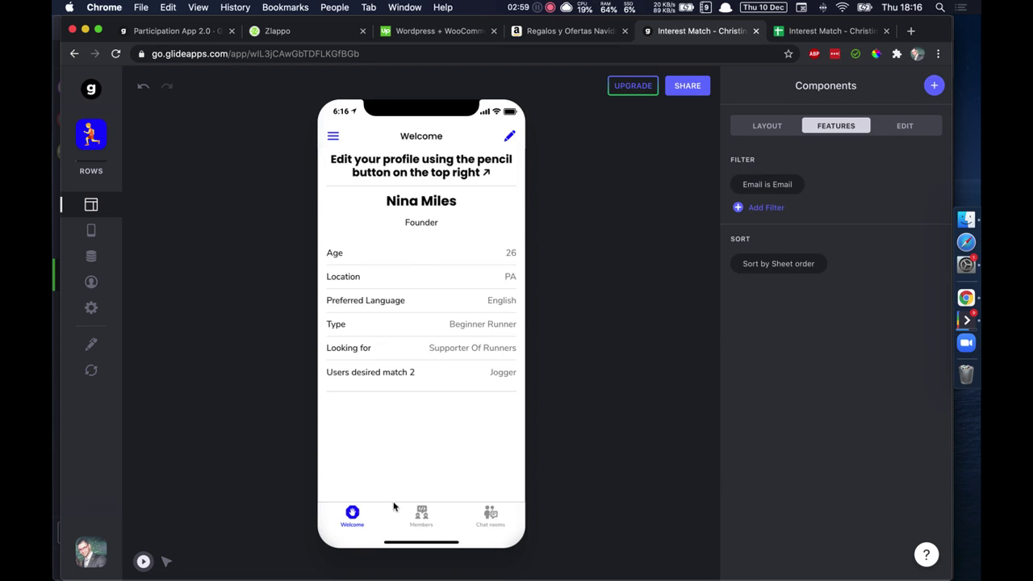
click(421, 517)
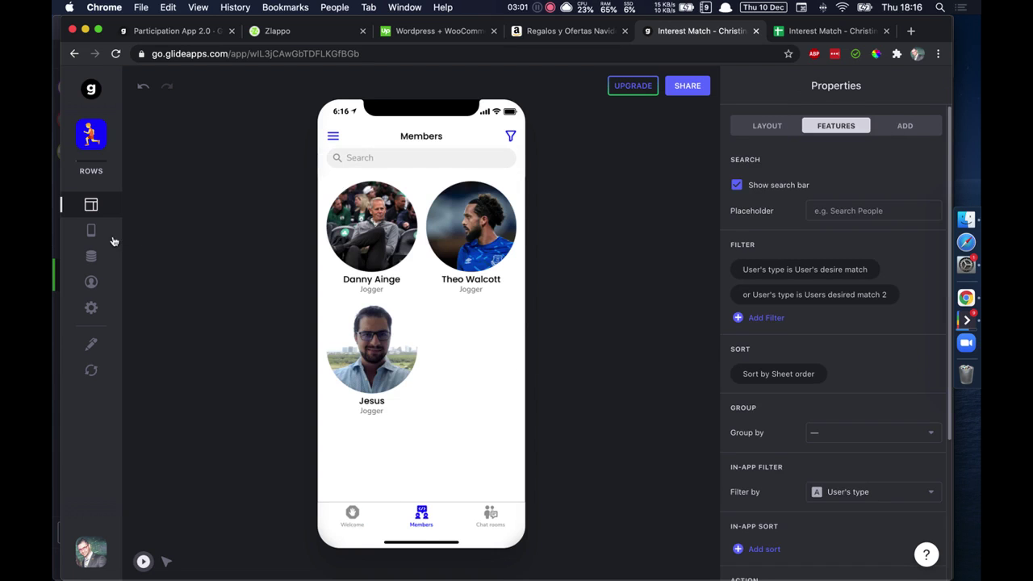
- Examine the User's type and User's desire match columns in the Profiles data table, and return to the Members layout
click(96, 255)
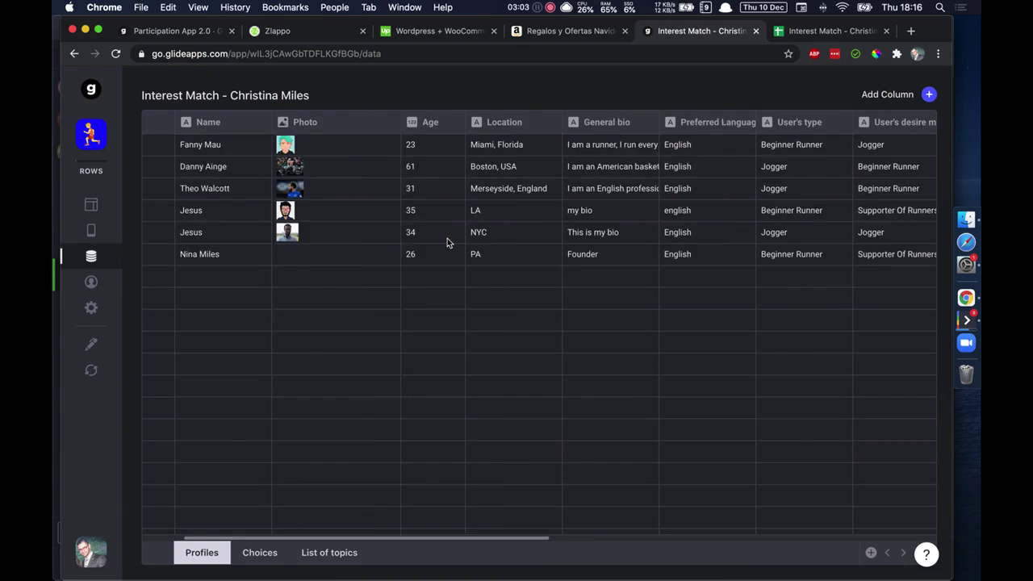
scroll(447, 239, right, 3)
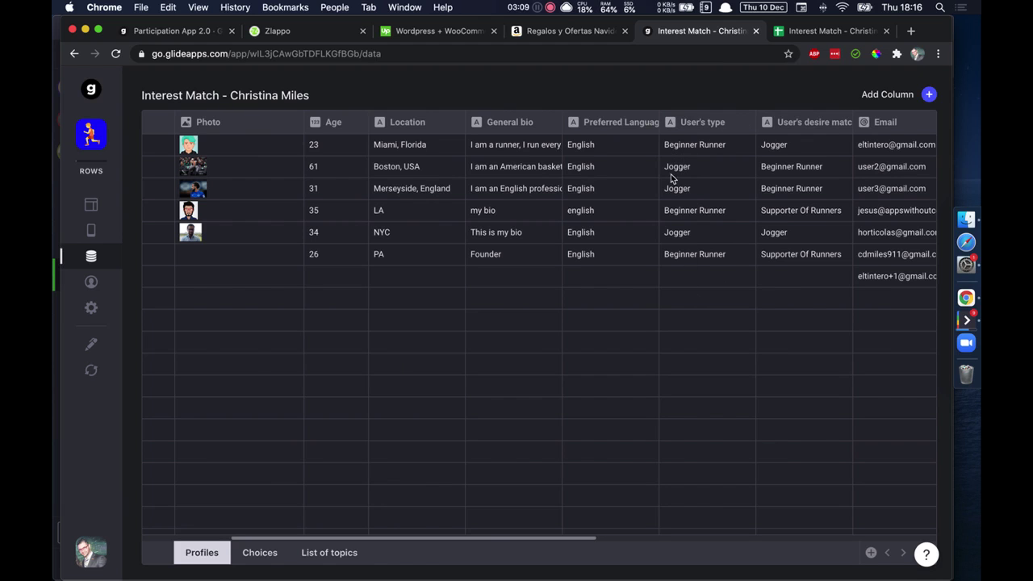
click(92, 204)
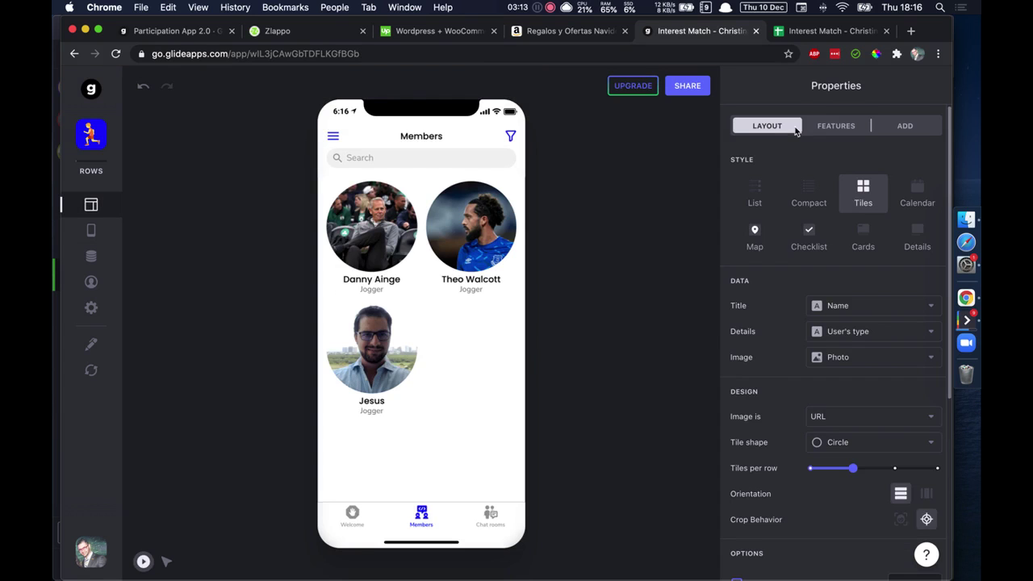
- Review the two OR conditions of the Members filter without changing them, and open the Welcome profile to check the desired matches
click(836, 126)
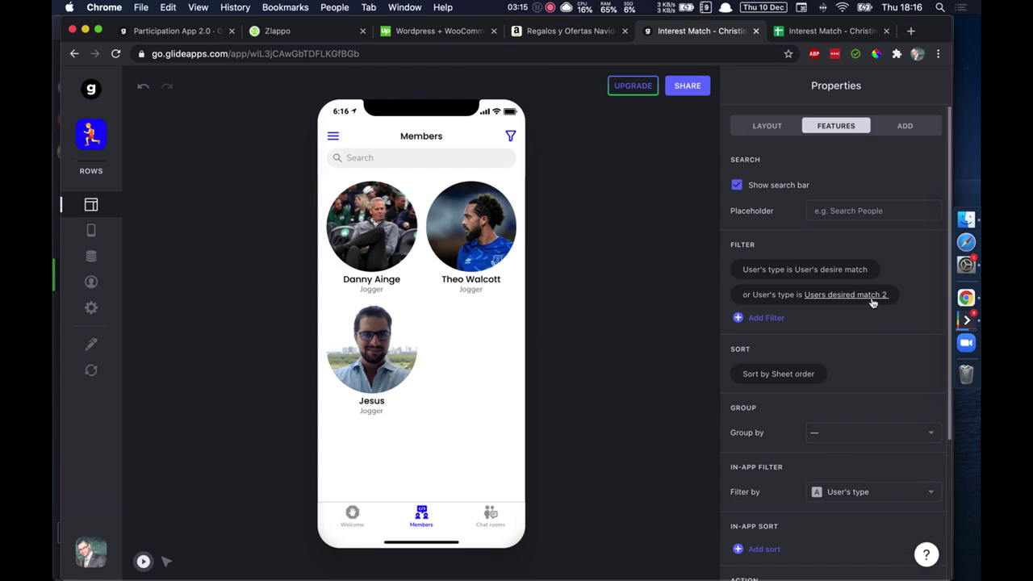
click(783, 275)
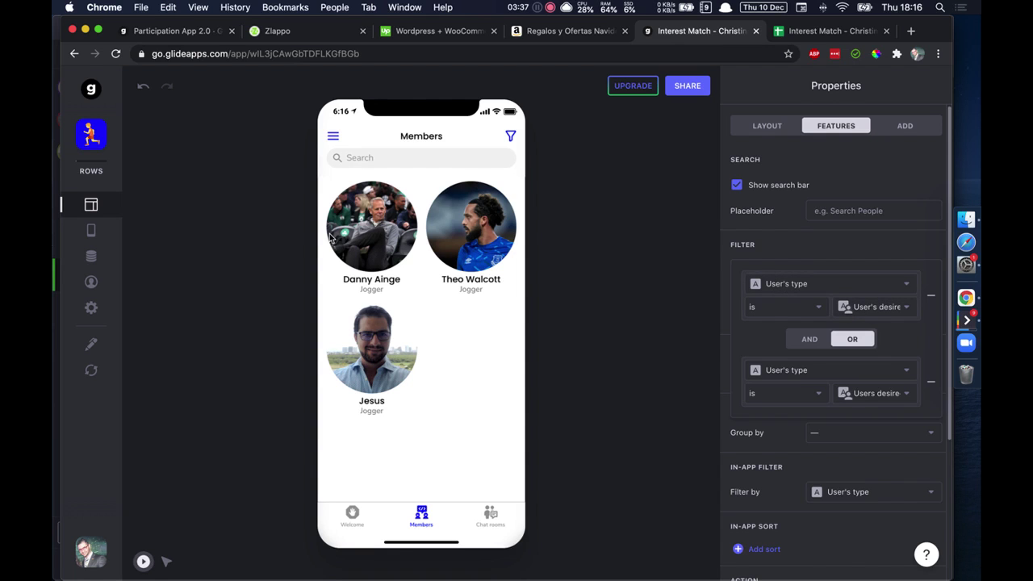
click(628, 221)
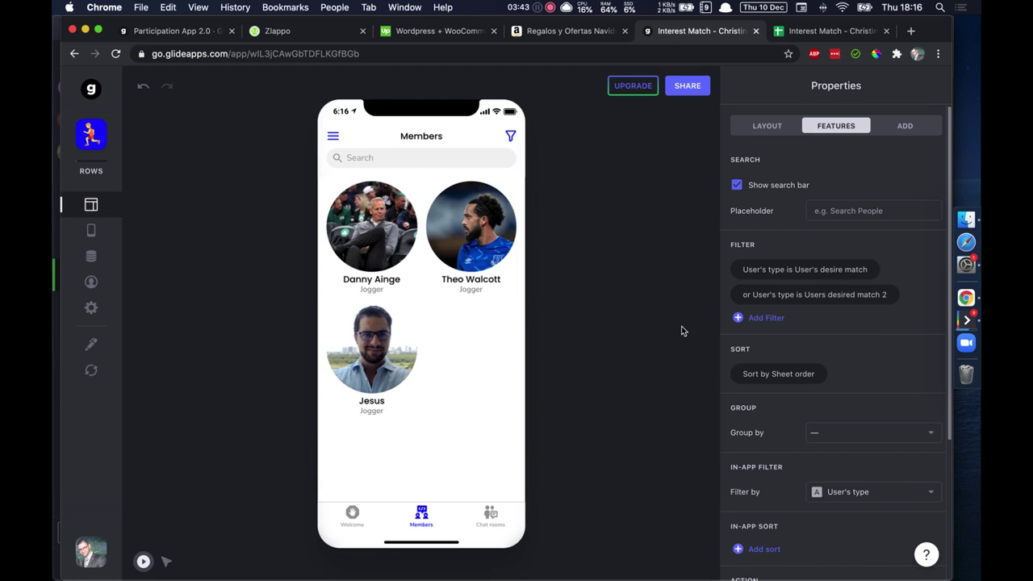
click(349, 524)
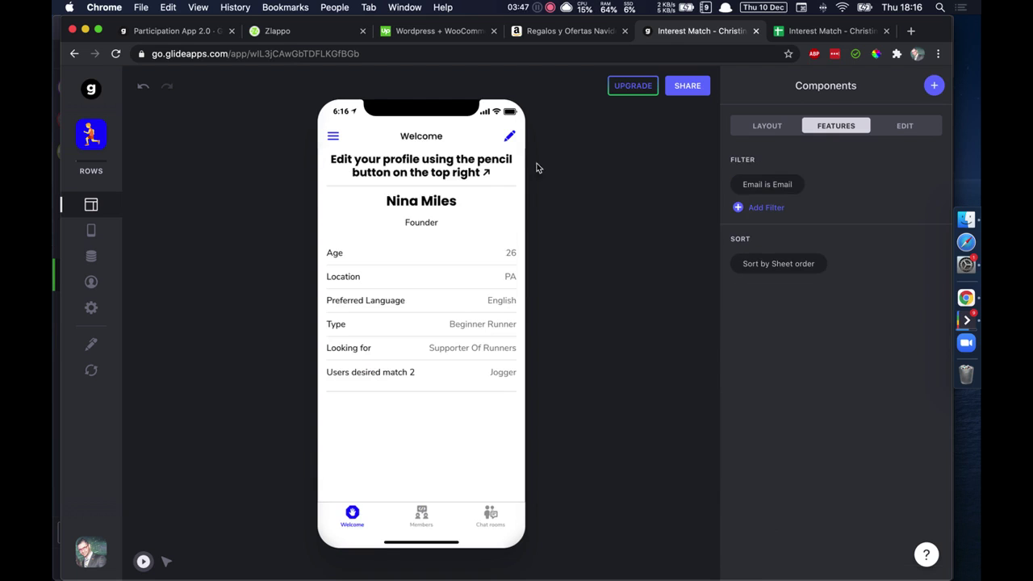